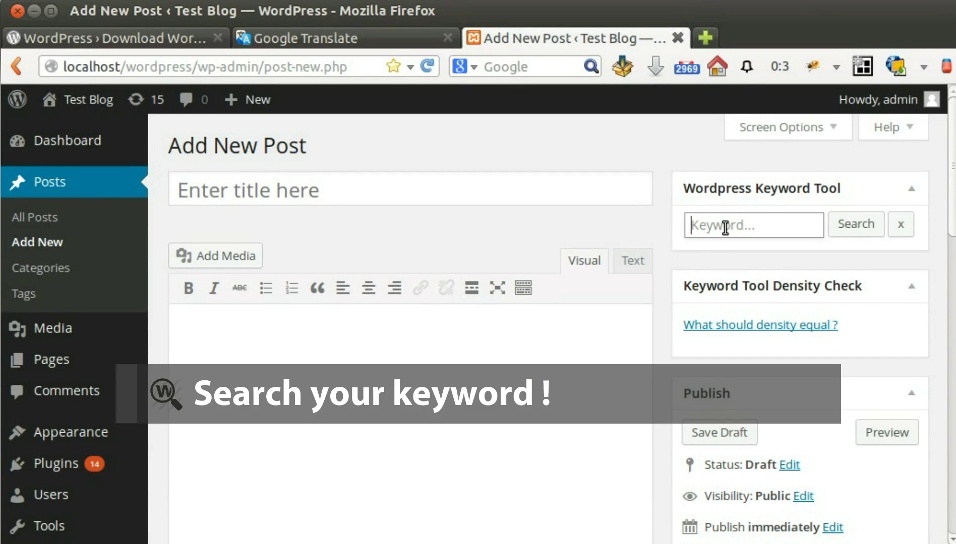
Search the WordPress Keyword Tool for 'weight loss'
left_click(726, 226)
type("weight loss")
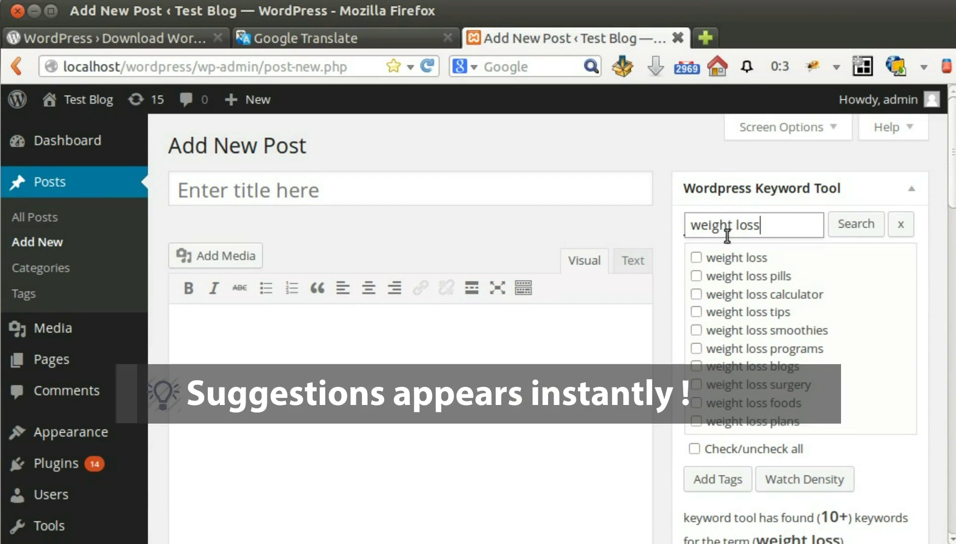
left_click(839, 228)
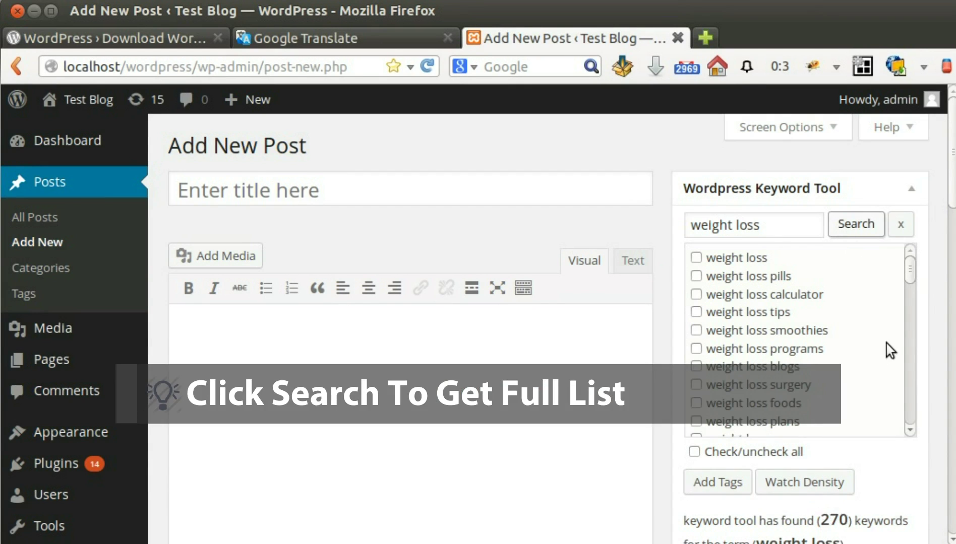
Scroll through the 270 keyword suggestions returned for 'weight loss'
scroll(863, 437, "down", 5)
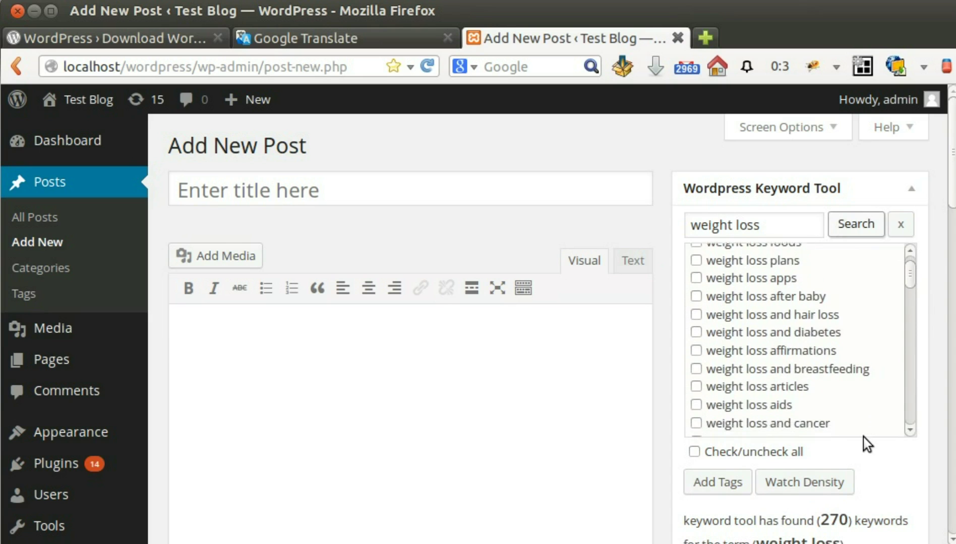
scroll(863, 433, "down", 2)
scroll(886, 472, "down", 3)
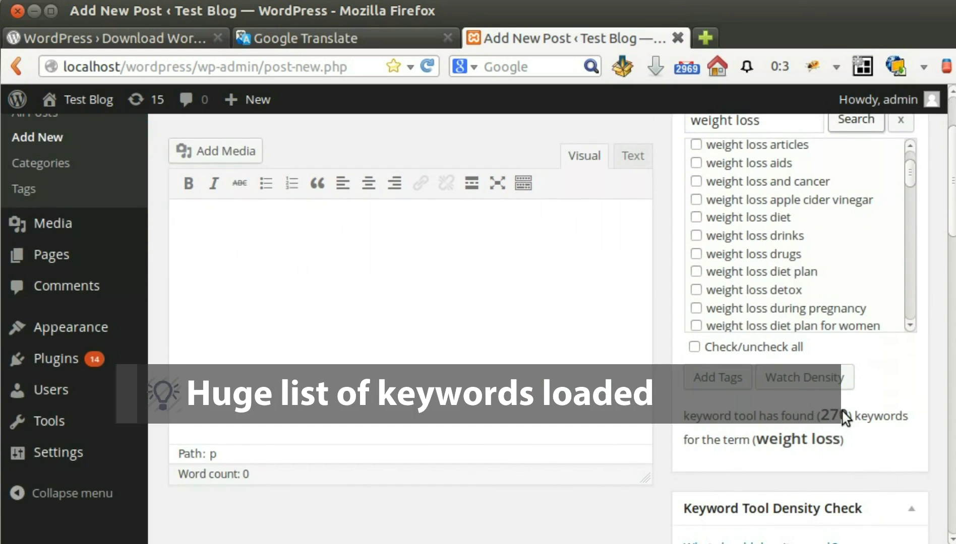
scroll(751, 453, "up", 3)
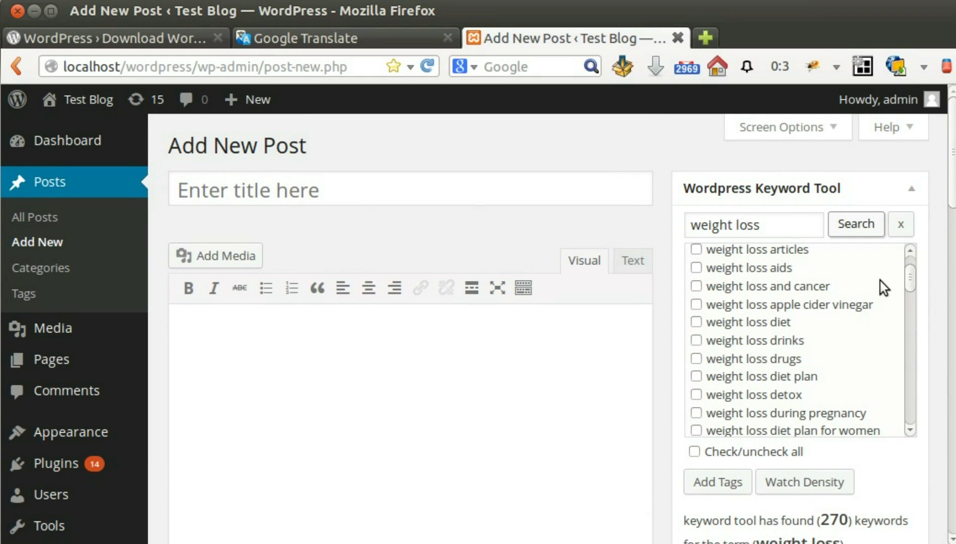
scroll(879, 281, "down", 8)
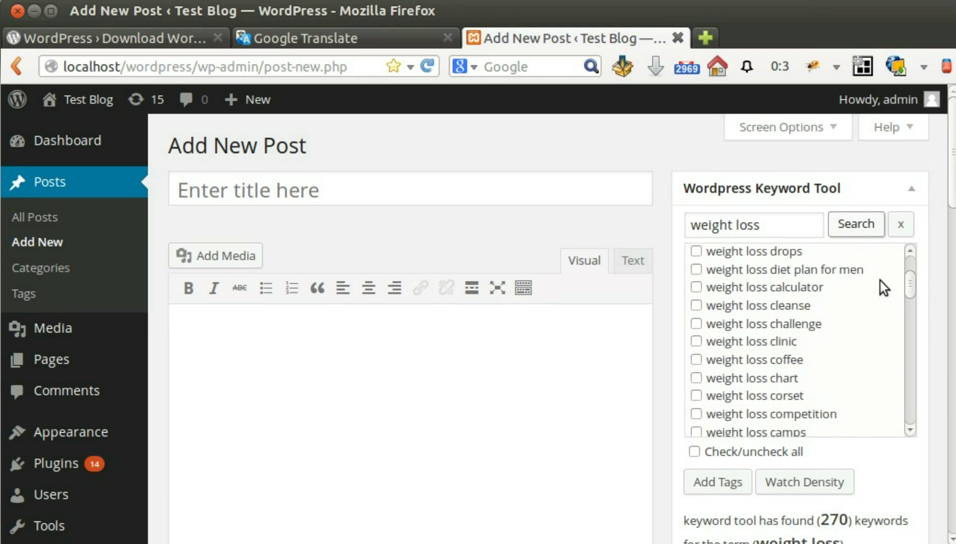
scroll(879, 280, "down", 8)
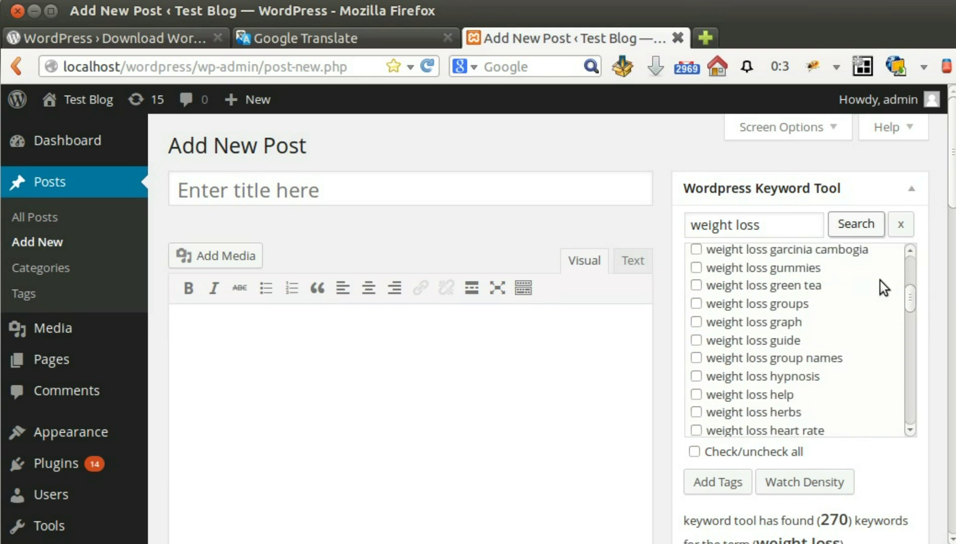
scroll(880, 280, "down", 10)
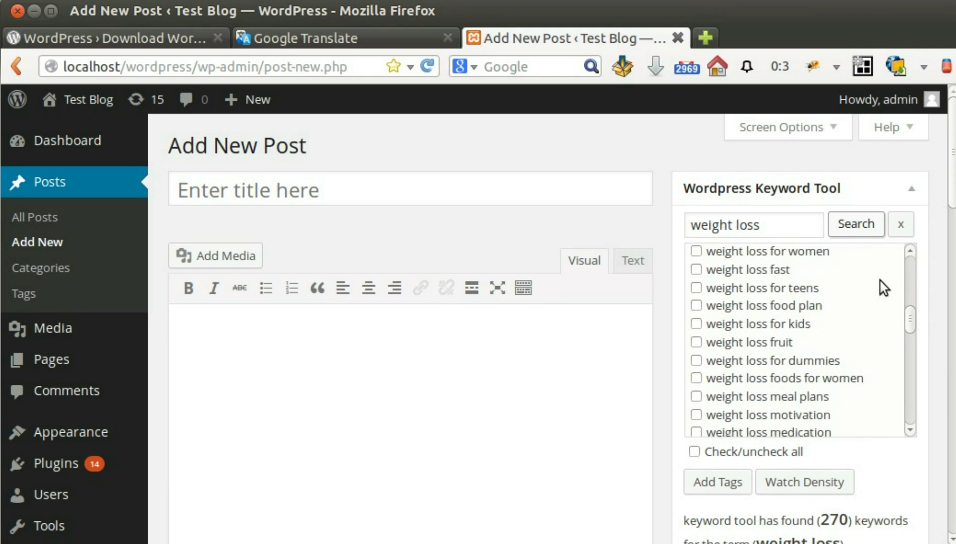
scroll(879, 281, "down", 10)
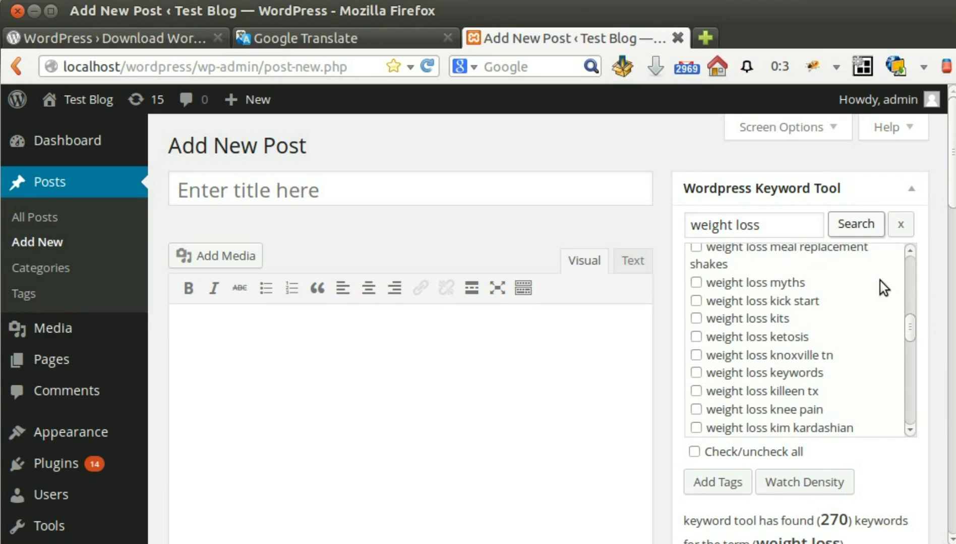
scroll(879, 281, "up", 6)
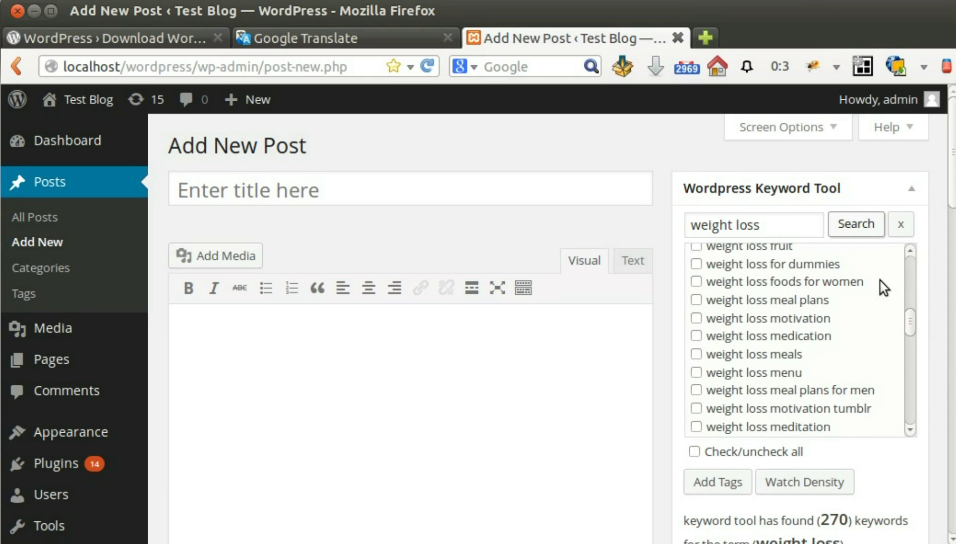
scroll(880, 280, "down", 3)
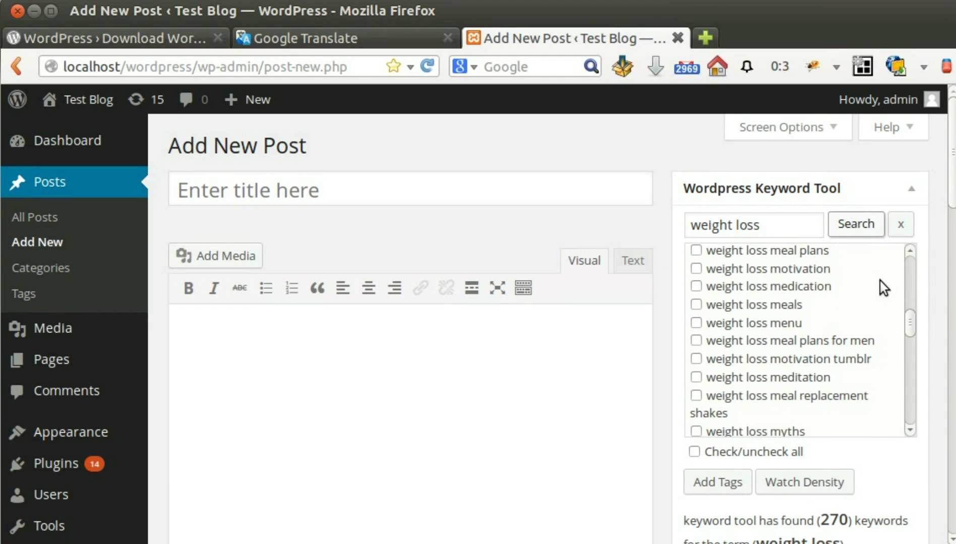
Tick 'weight loss motivation' and 'weight loss meal plans' and add them as post tags
left_click(696, 269)
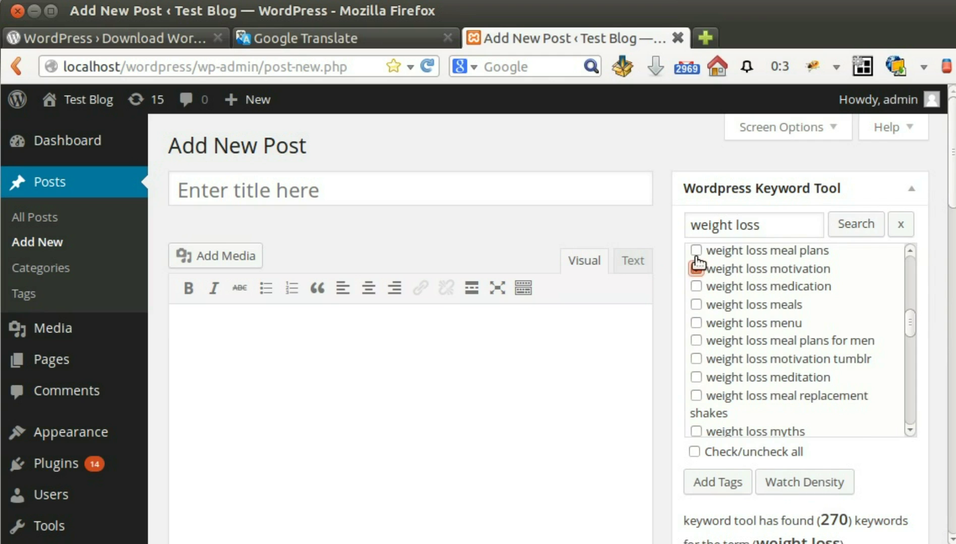
left_click(697, 252)
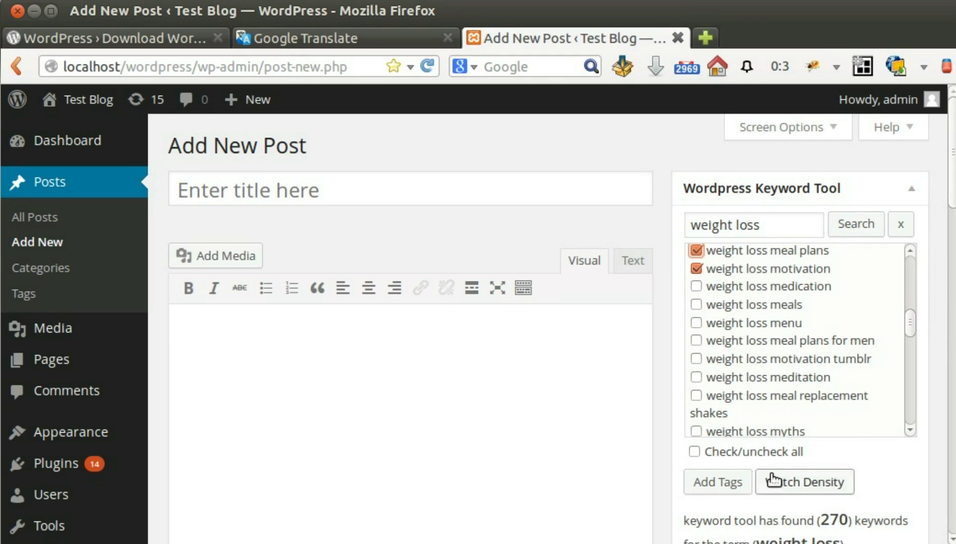
left_click(721, 491)
scroll(724, 491, "down", 3)
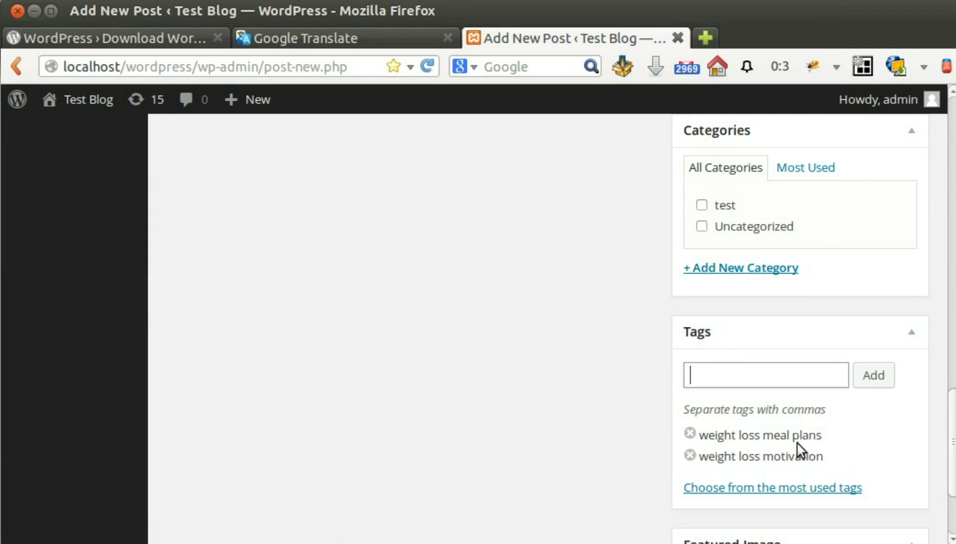
scroll(788, 454, "up", 15)
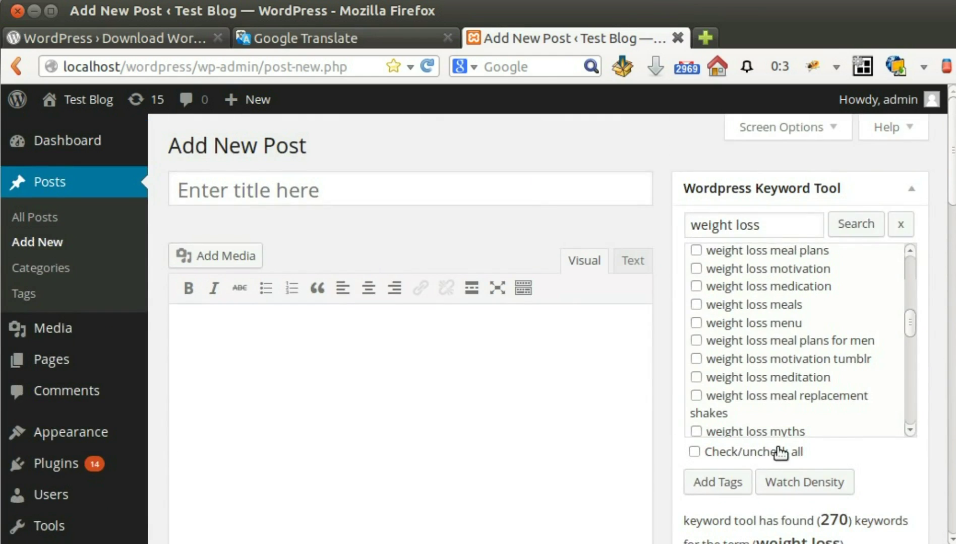
Watch density for 'weight loss motivation', 'weight loss meal plans' and 'weight loss fruit'
left_click(696, 269)
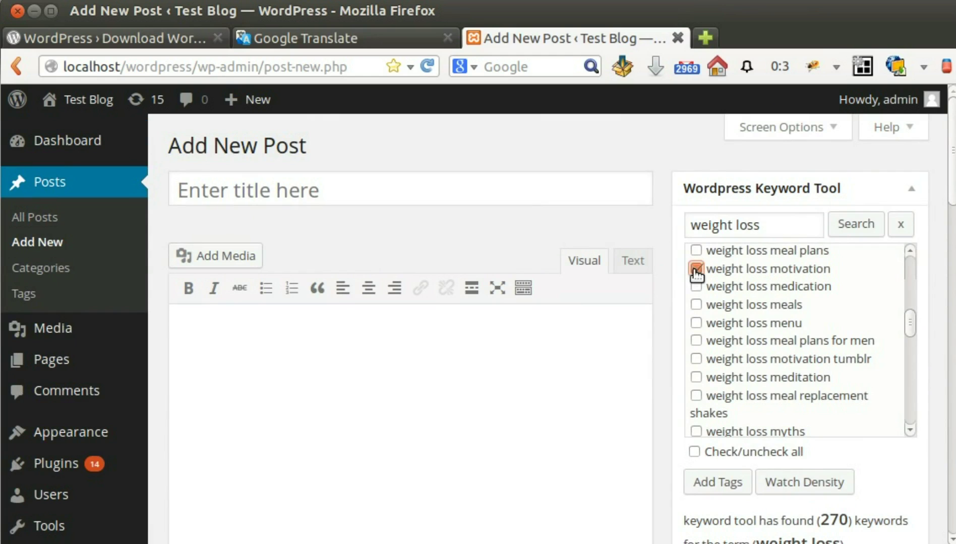
left_click(696, 250)
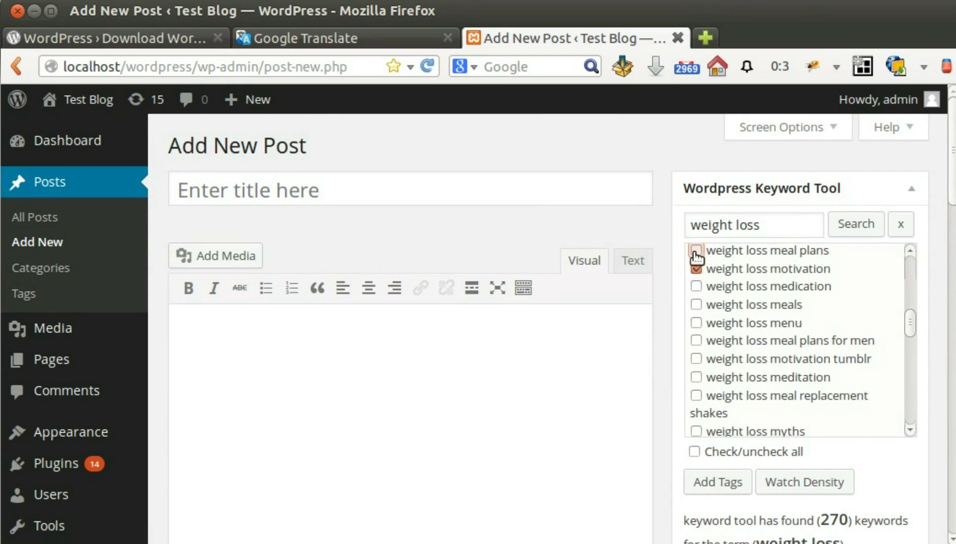
scroll(794, 325, "down", 4)
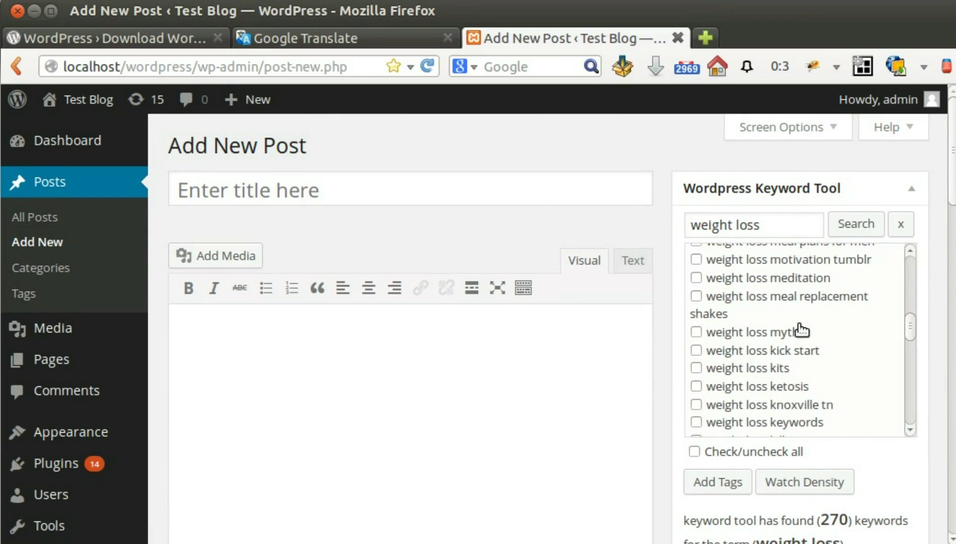
scroll(796, 390, "up", 5)
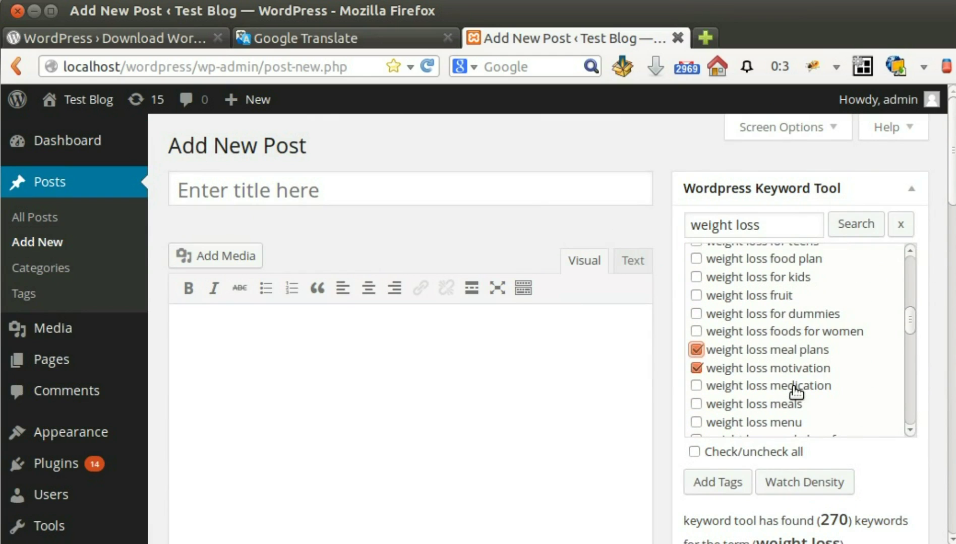
left_click(694, 300)
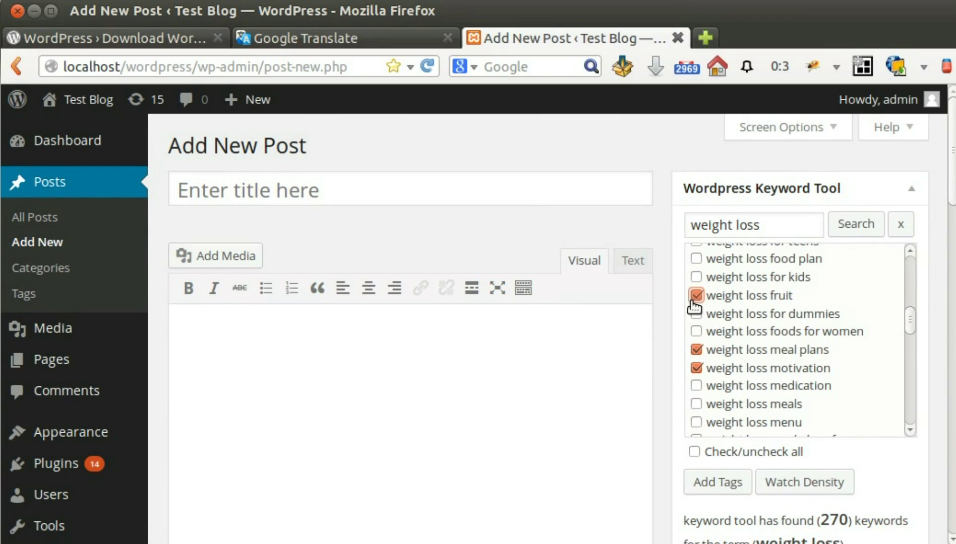
left_click(779, 485)
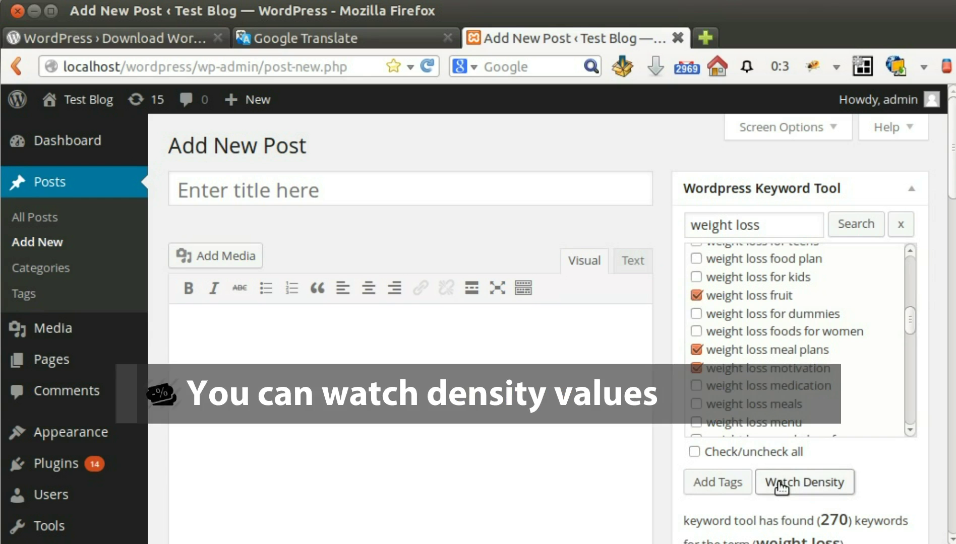
scroll(781, 488, "down", 5)
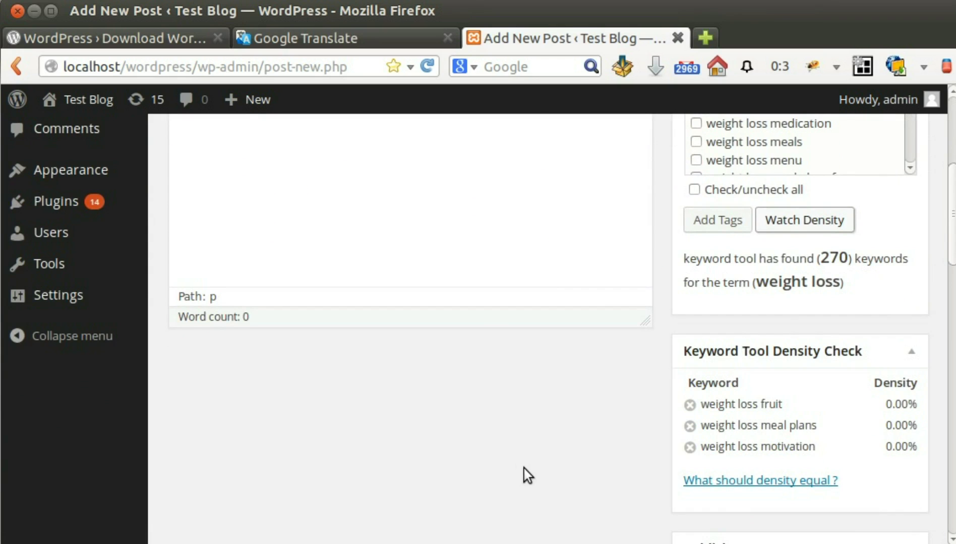
scroll(554, 310, "up", 2)
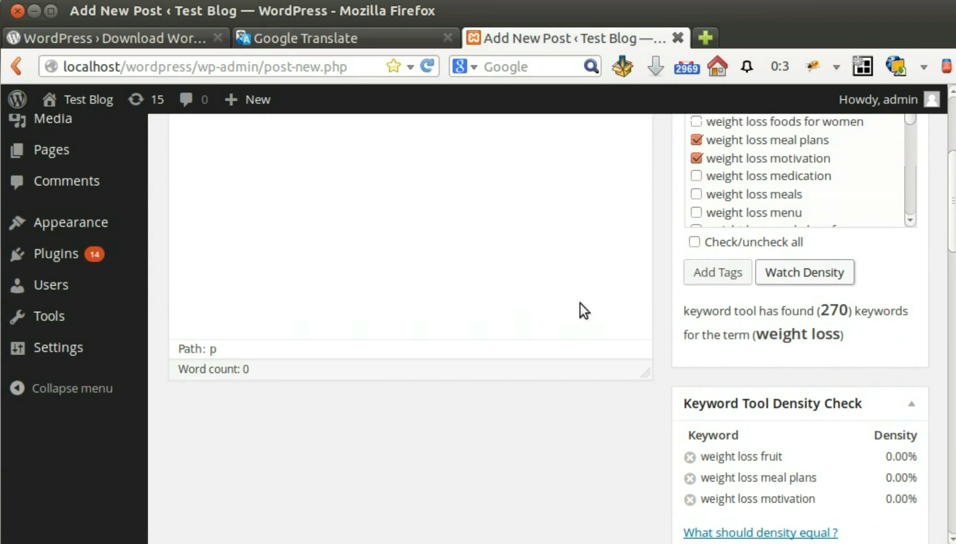
scroll(553, 155, "down", 3)
scroll(552, 159, "up", 6)
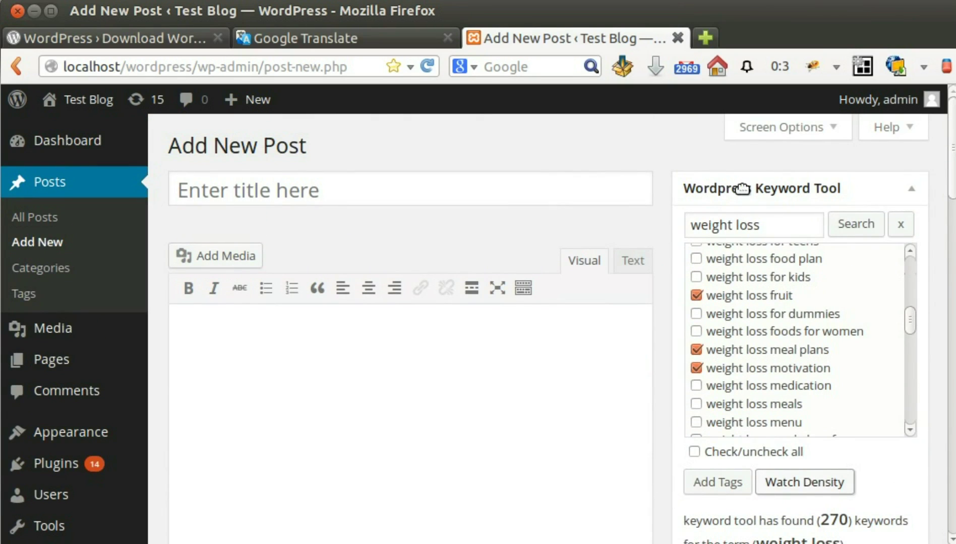
Type 'test article about weight loss meal plans so you can check the density on the right'
left_click(737, 188)
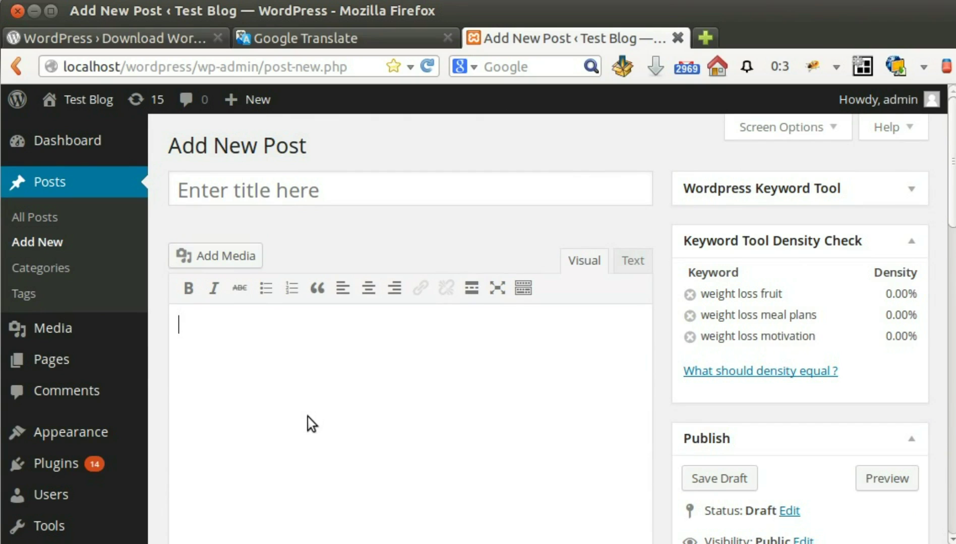
type("test artic")
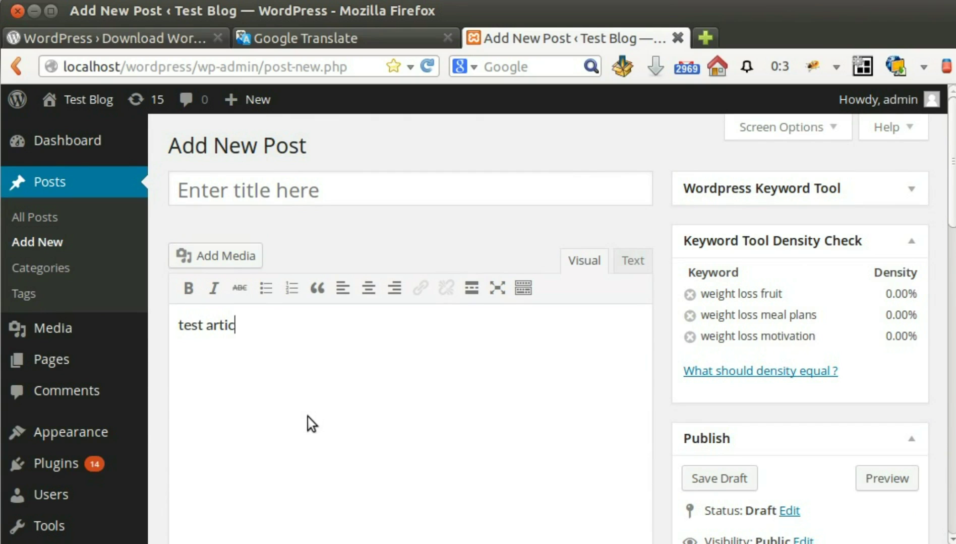
type("le about ")
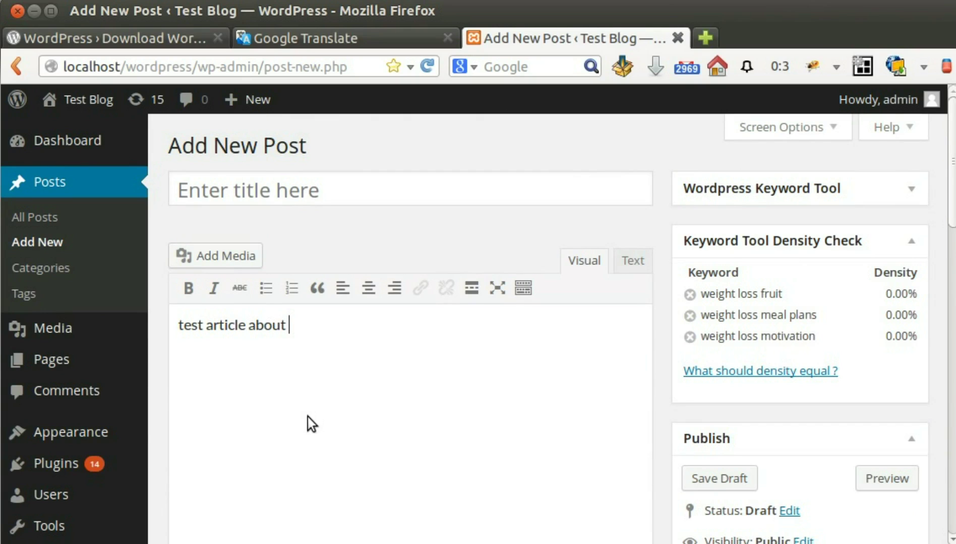
type("weight l")
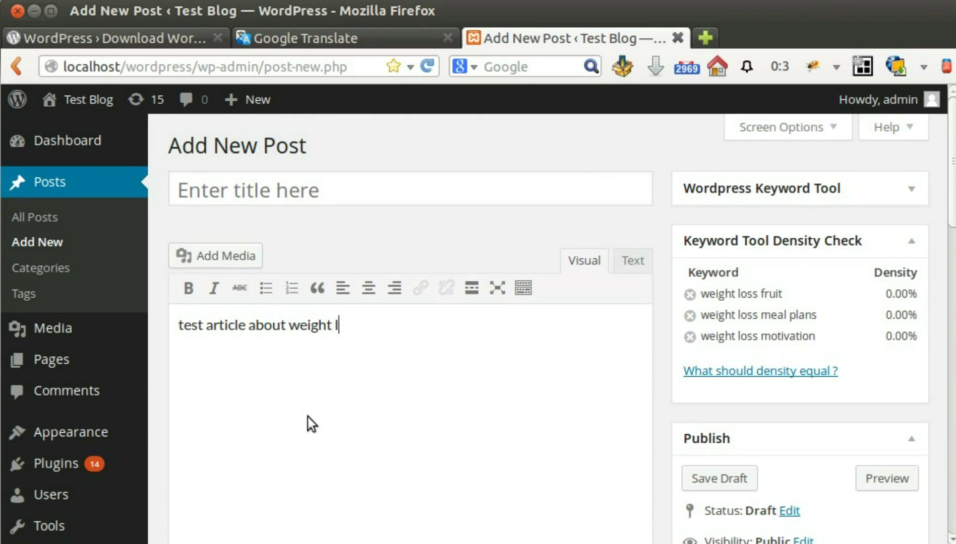
type("oss meal")
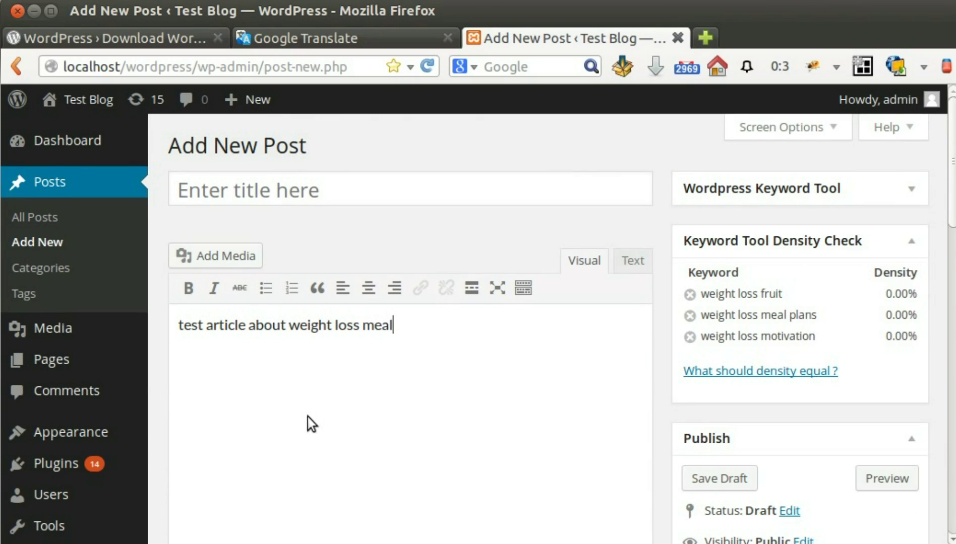
type(" pls")
key("BackSpace")
type("ans so you ")
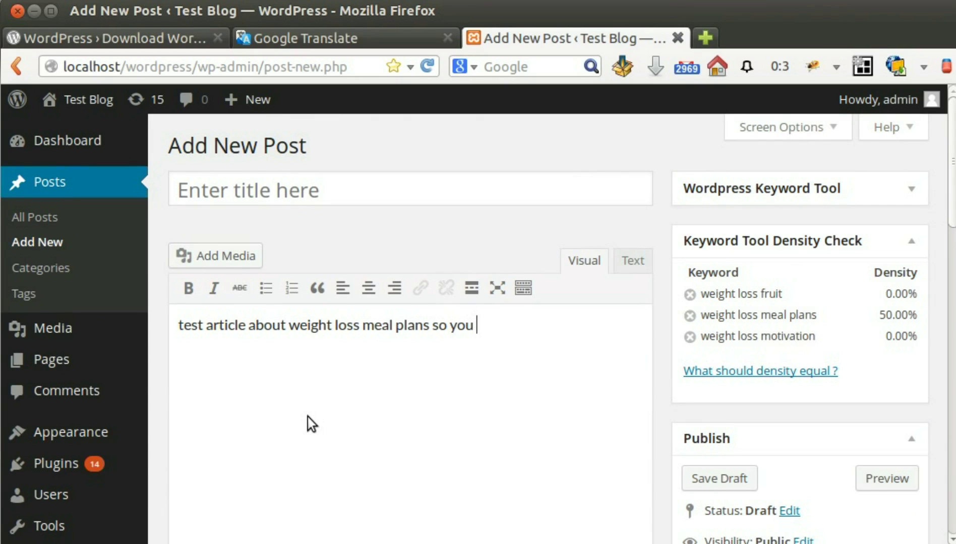
type("can check t")
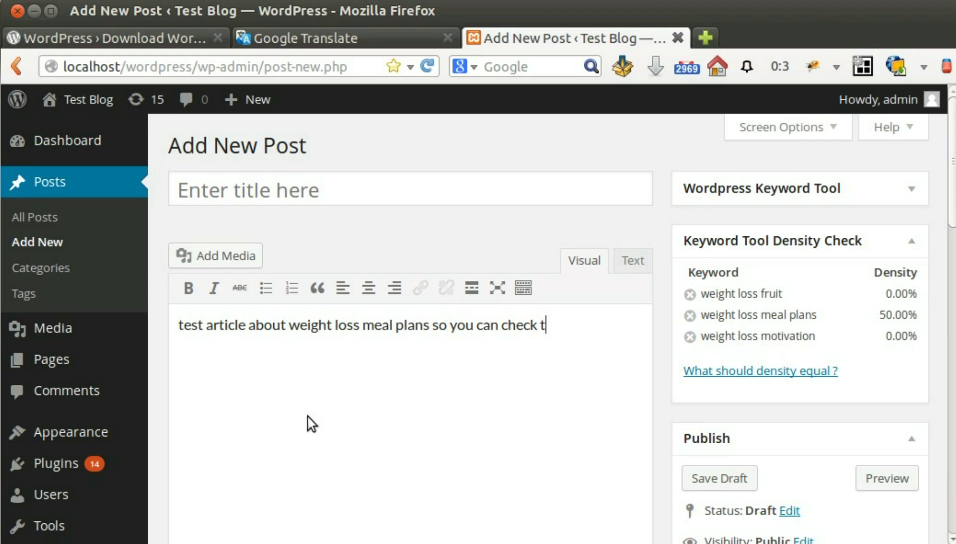
type("he density on th")
type("e densite")
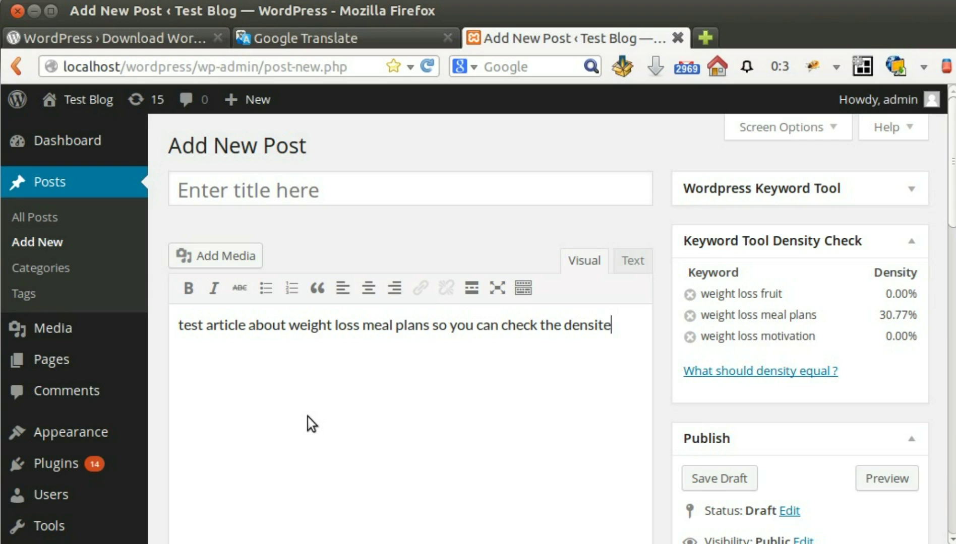
key("BackSpace")
type("y on the ri")
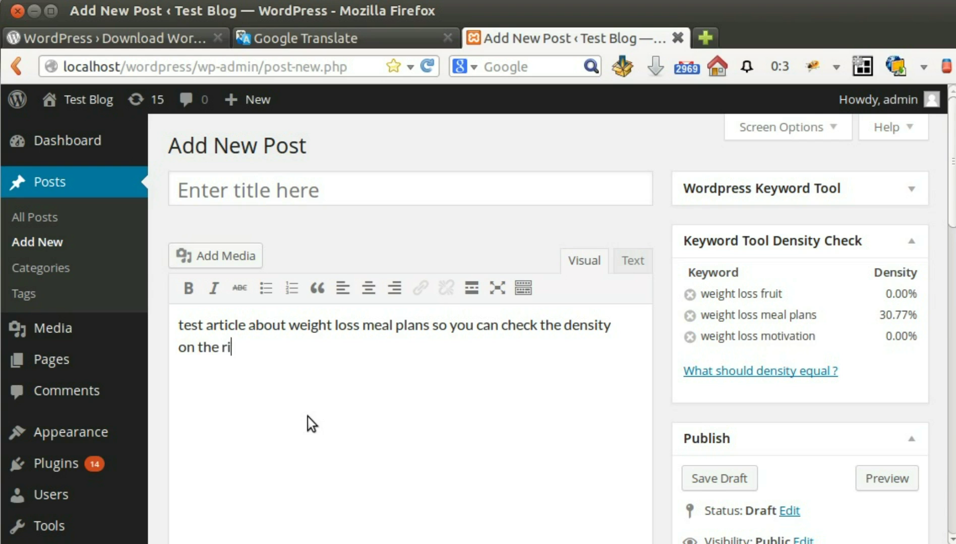
type("ght")
key("shift+Home")
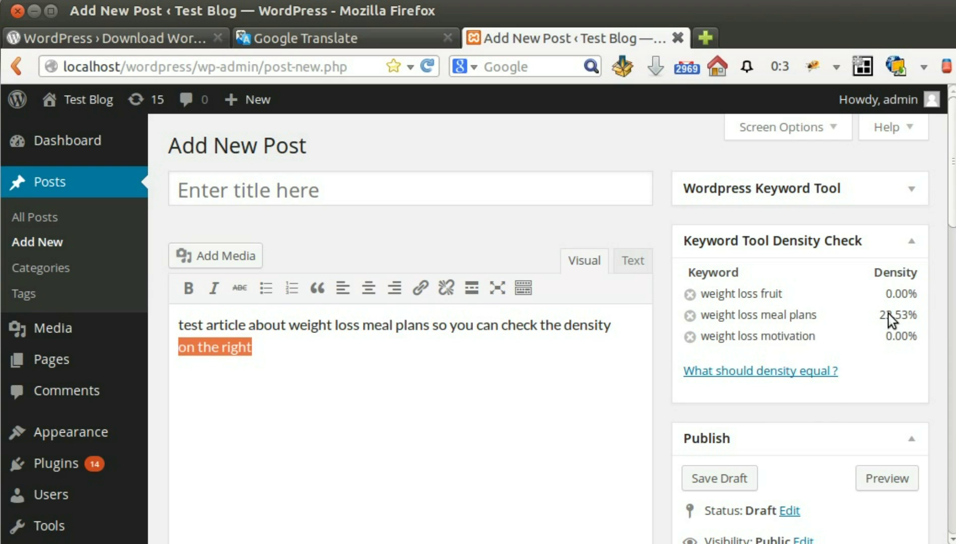
scroll(890, 321, "down", 2)
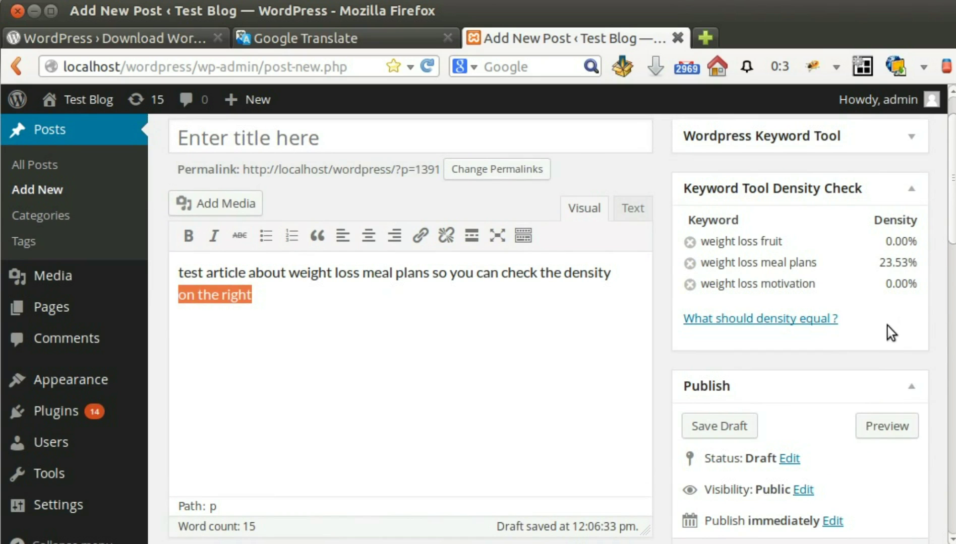
scroll(890, 324, "up", 2)
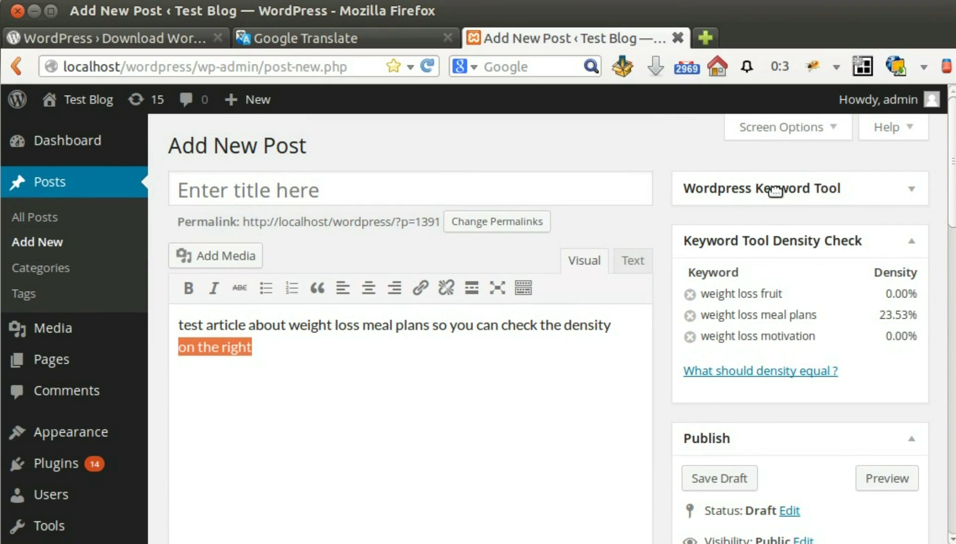
Open the Settings > Keyword tool page, leaving the unsaved post
left_click(775, 189)
scroll(816, 276, "down", 4)
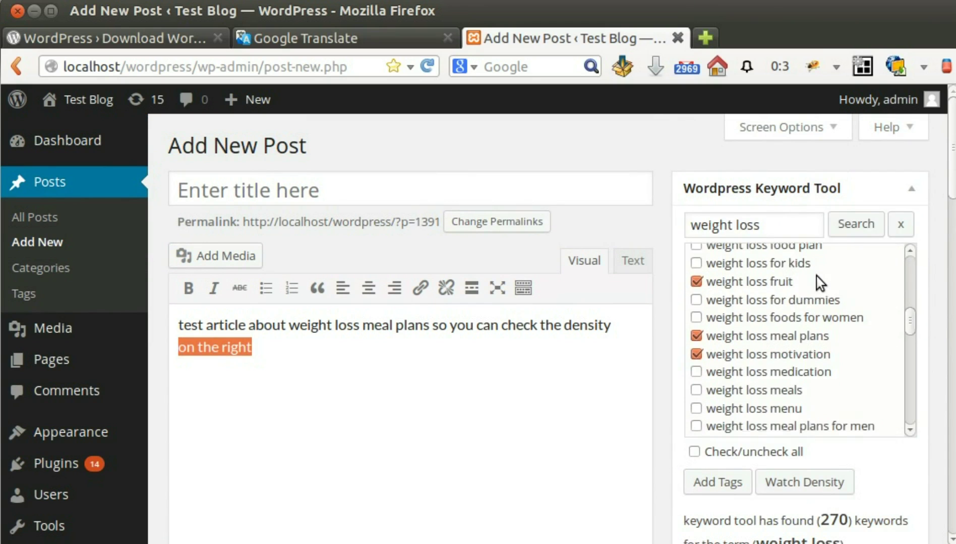
scroll(818, 280, "up", 6)
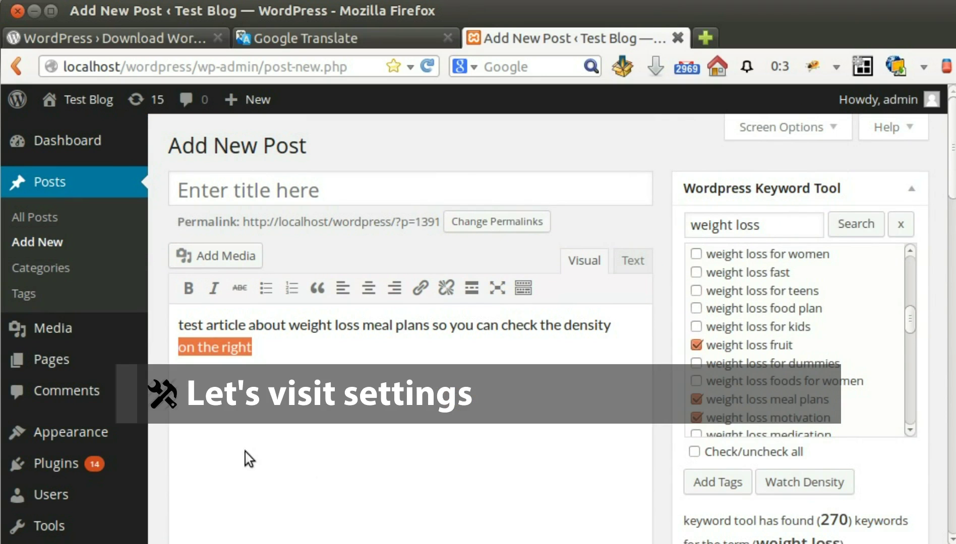
scroll(225, 464, "down", 3)
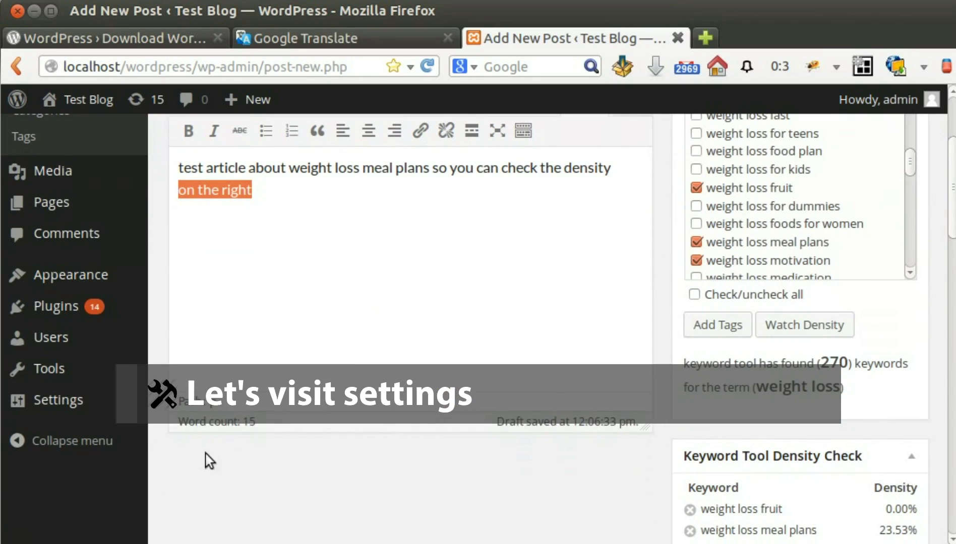
mouse_move(108, 407)
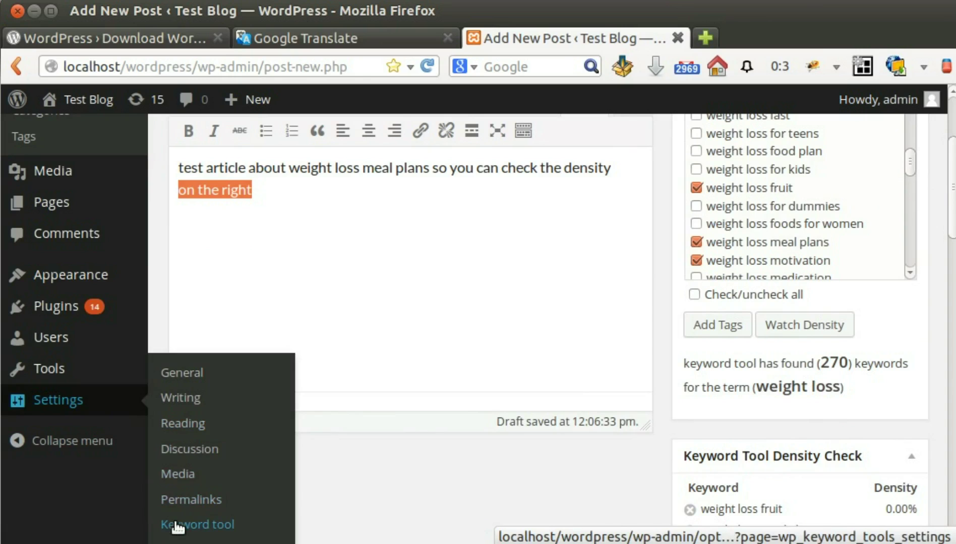
left_click(198, 529)
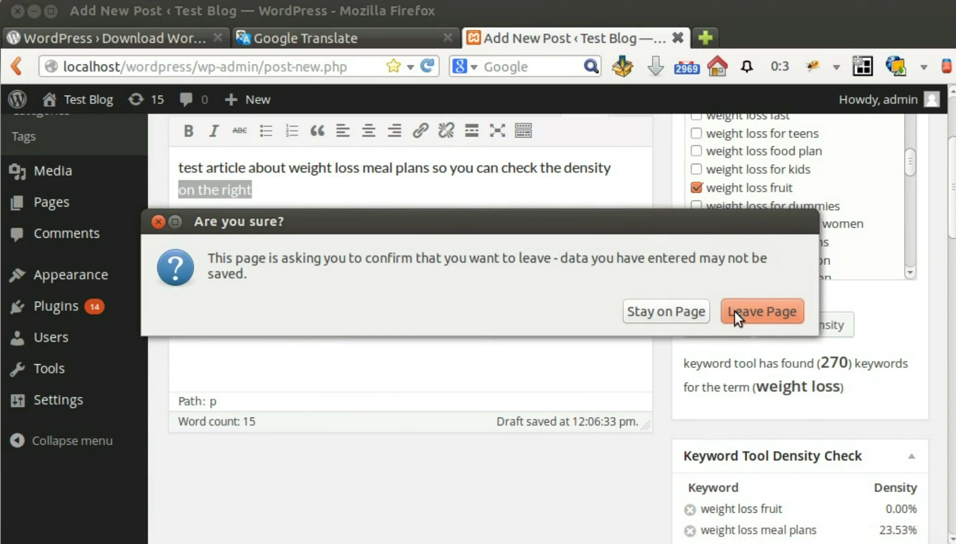
left_click(733, 311)
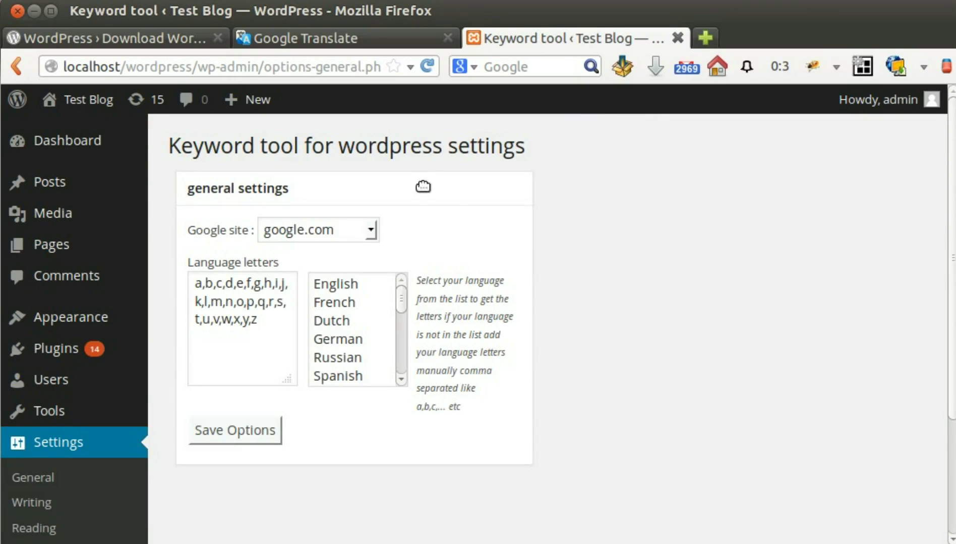
Set the Google site to google.cn and the language to Chinese, then save the options
scroll(436, 230, "down", 2)
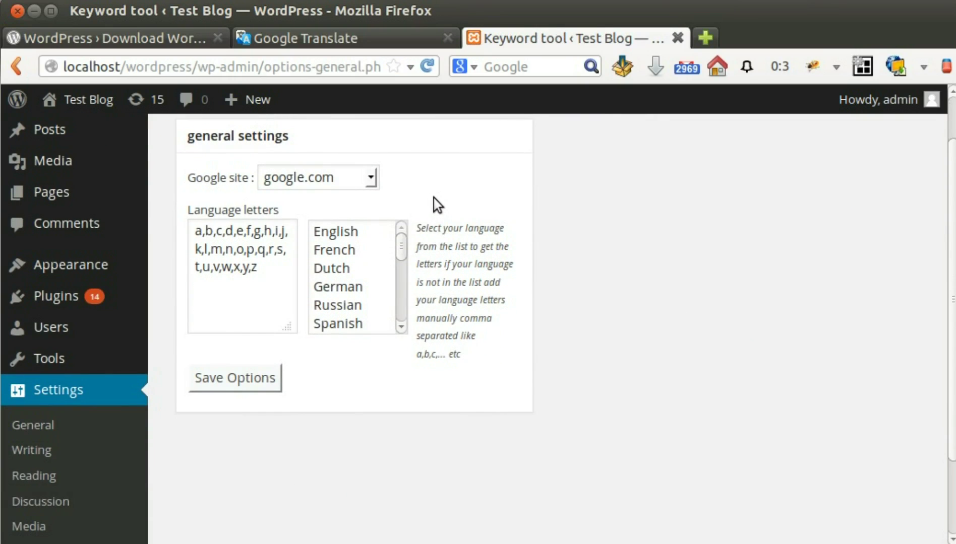
scroll(434, 198, "up", 2)
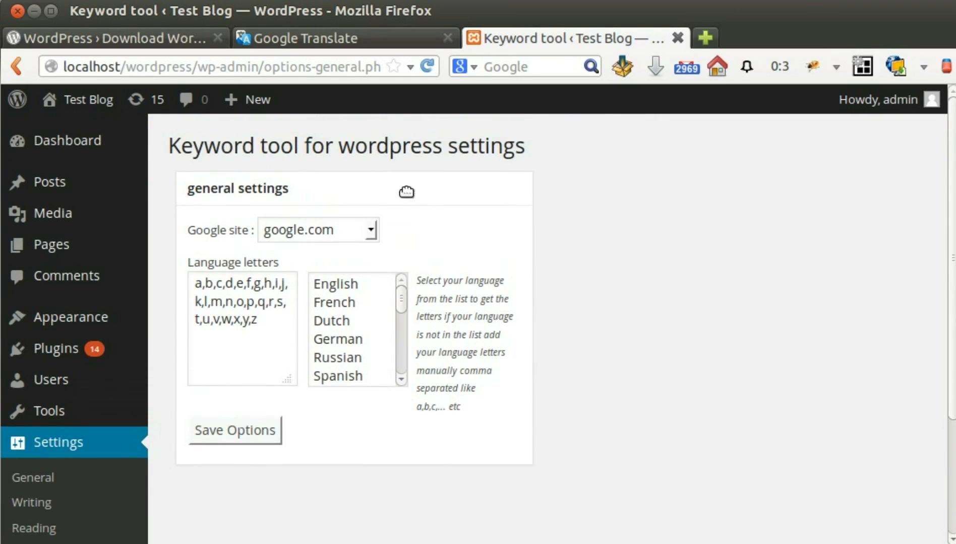
left_click(356, 232)
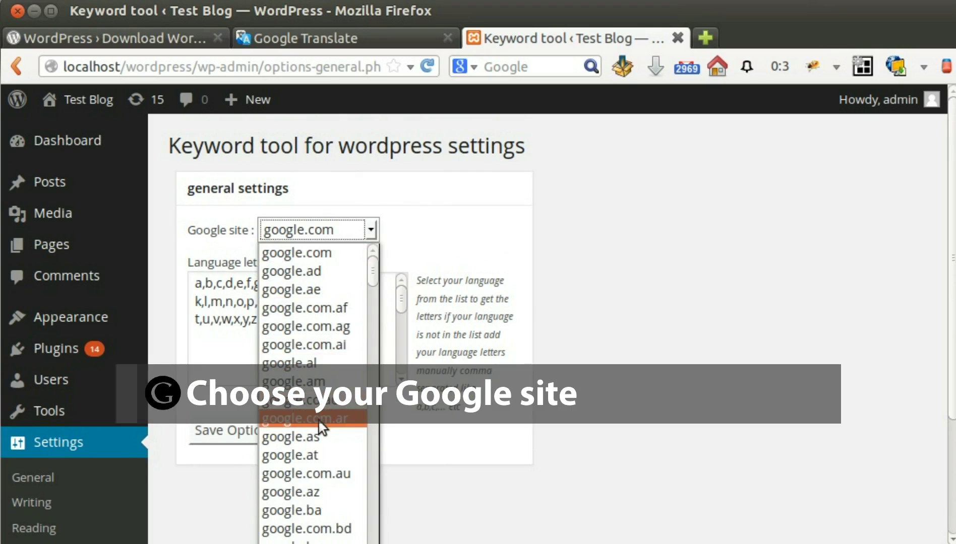
scroll(318, 421, "down", 9)
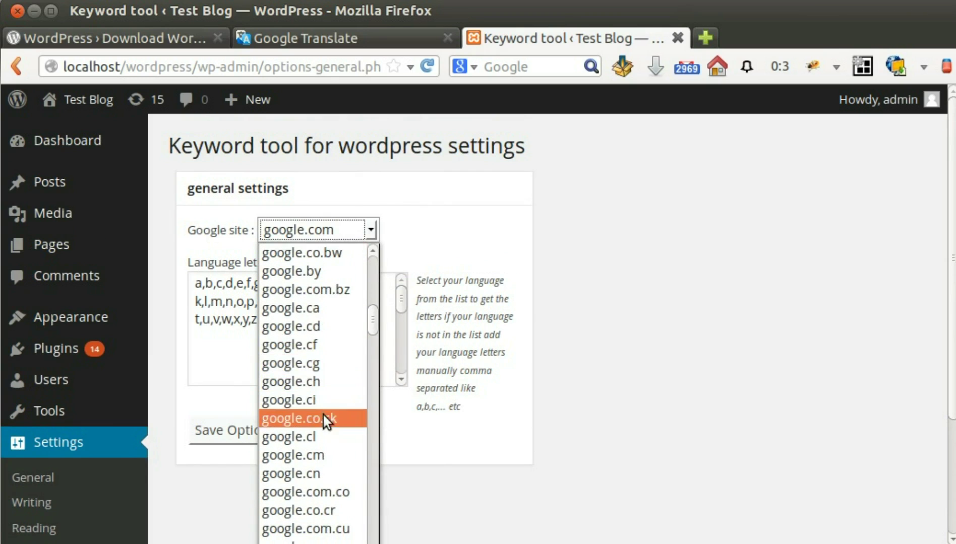
left_click(313, 473)
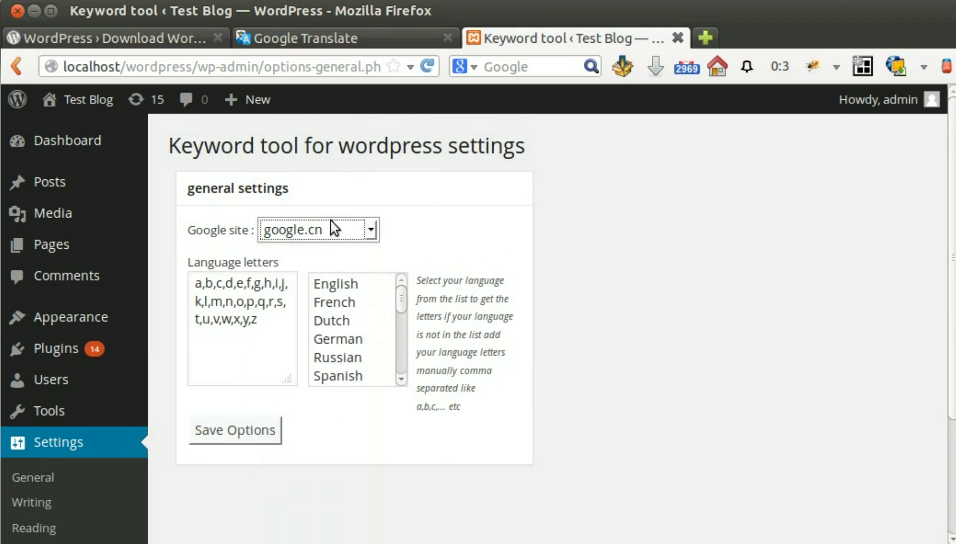
left_click(351, 301)
key("c")
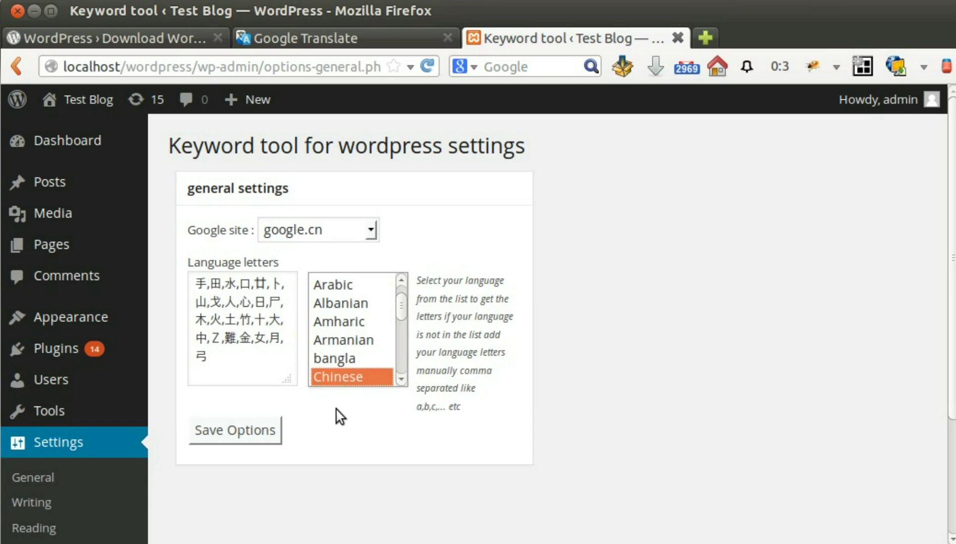
left_click(336, 413)
left_click(261, 439)
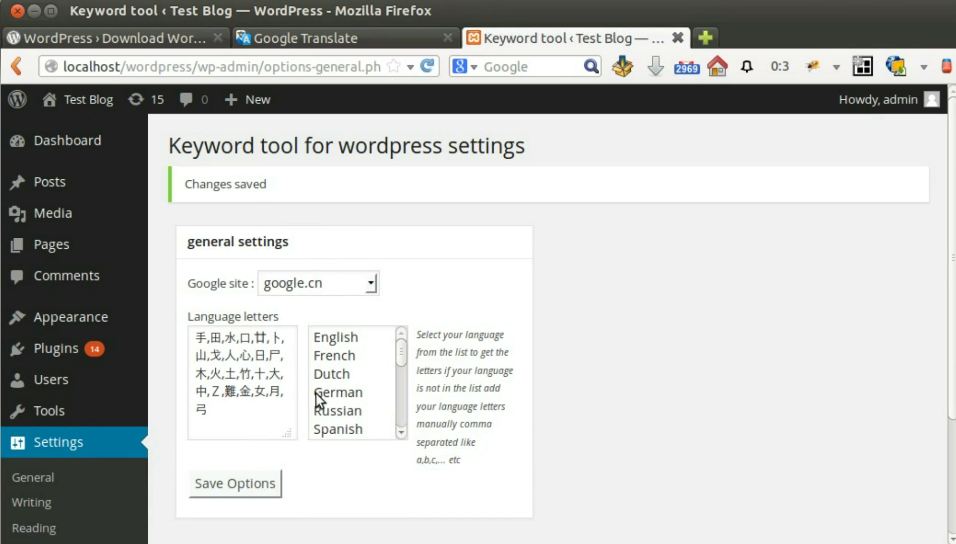
Overwrite the Language letters field with 'a,b,c,d,e,f'
scroll(318, 389, "down", 5)
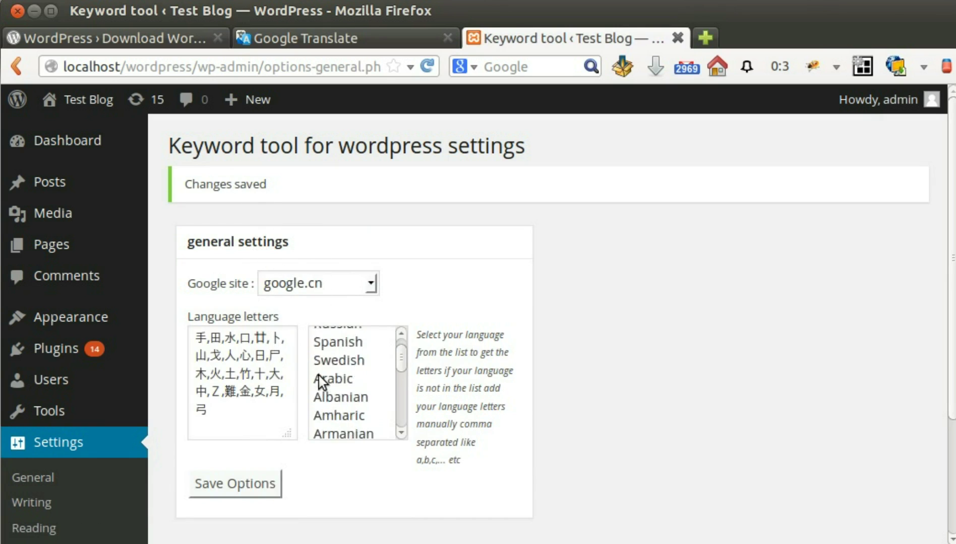
left_click(263, 364)
key("ctrl+a")
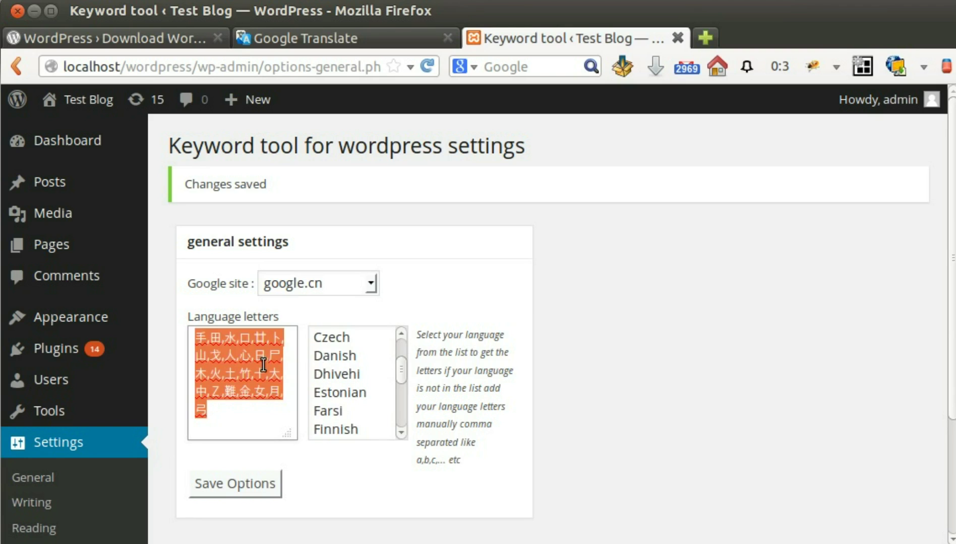
type("a")
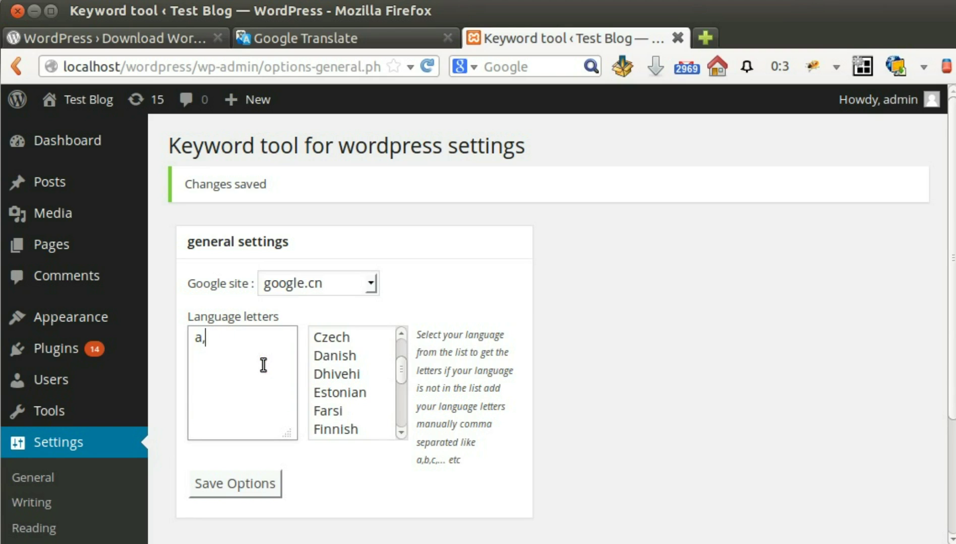
type(",b,c,d,e,f")
Start a new post and confirm in Google Translate that 'weight loss' is 减肥
mouse_move(94, 184)
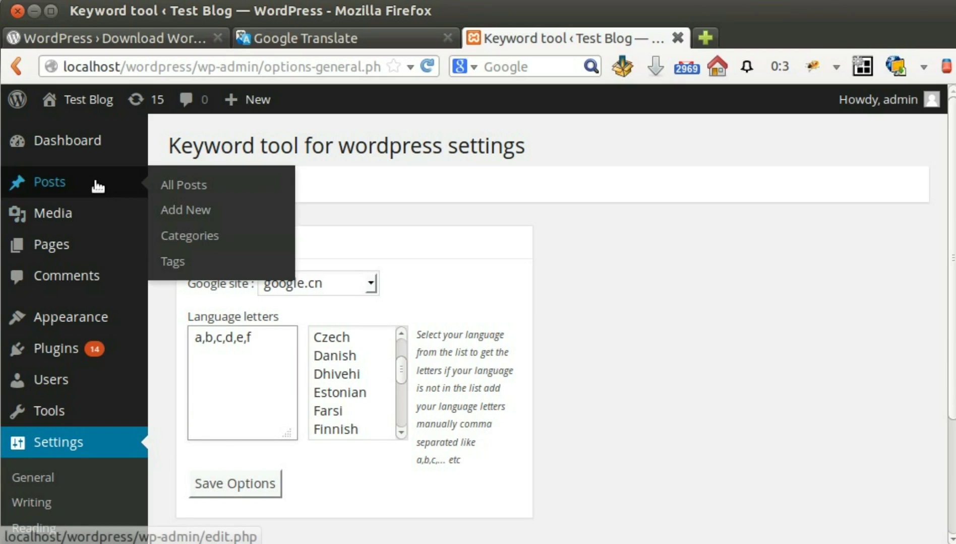
left_click(169, 208)
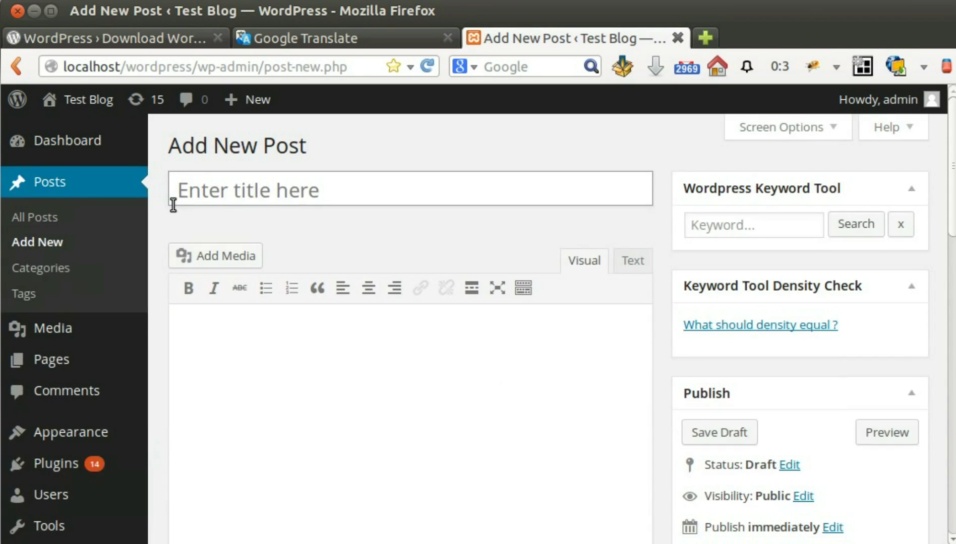
left_click(335, 40)
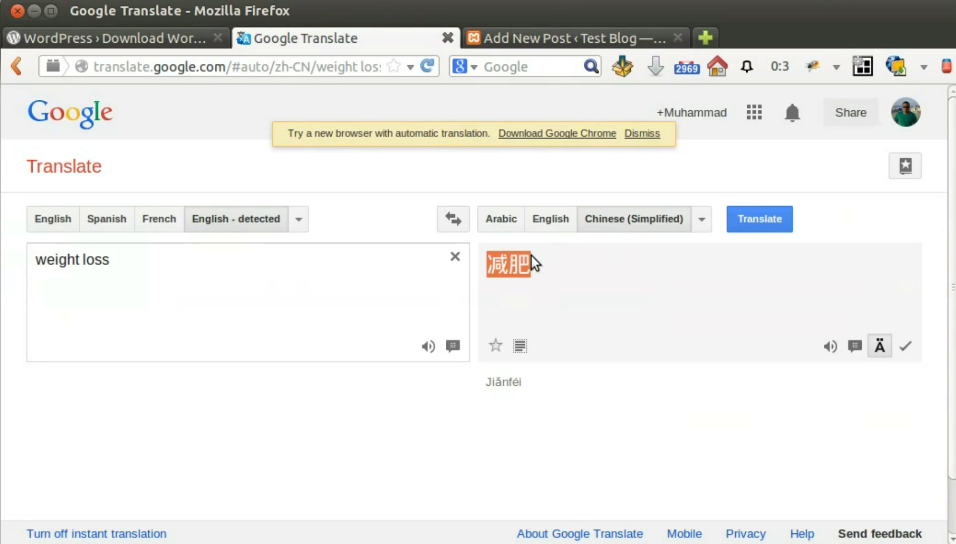
left_click(528, 32)
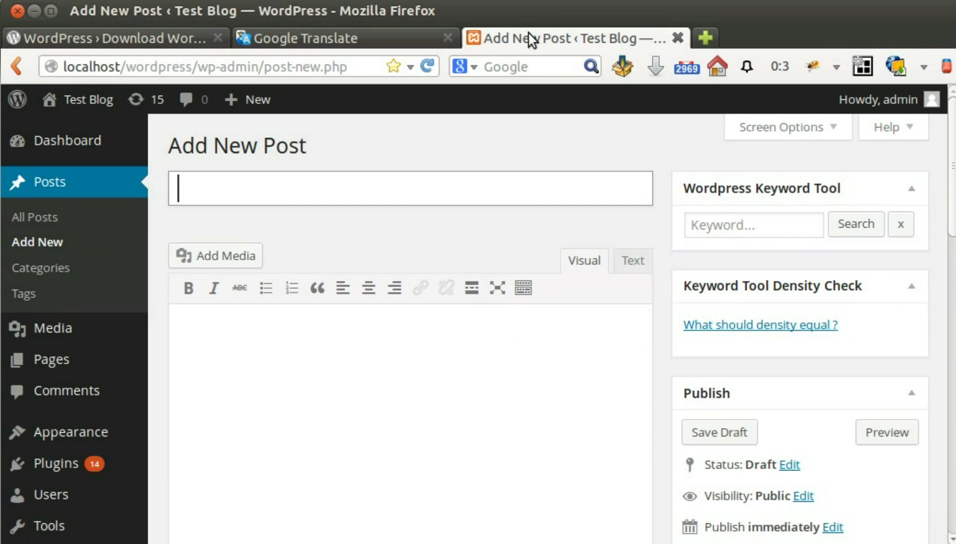
Paste 减肥 into the Keyword field, search, and scroll the 129 suggestions
left_click(697, 227)
type("减肥")
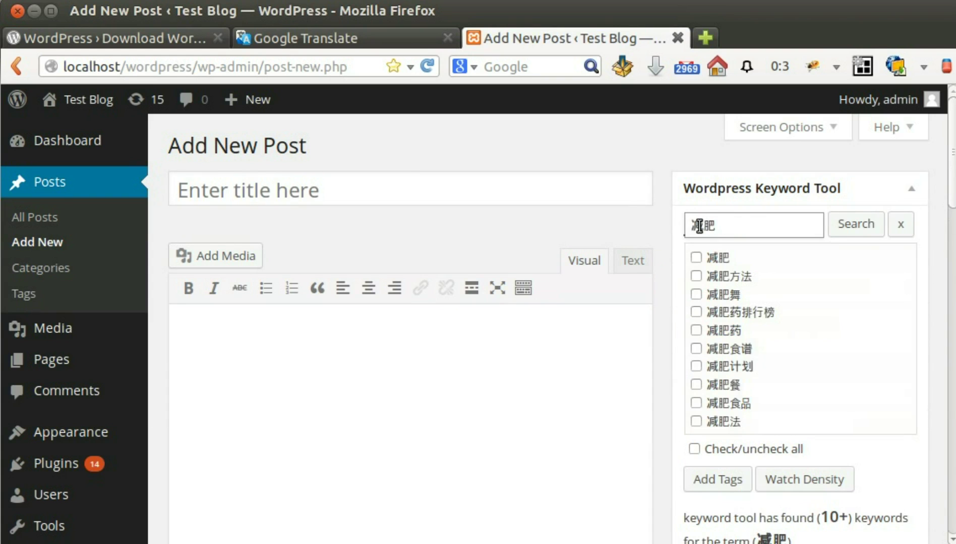
scroll(778, 280, "down", 3)
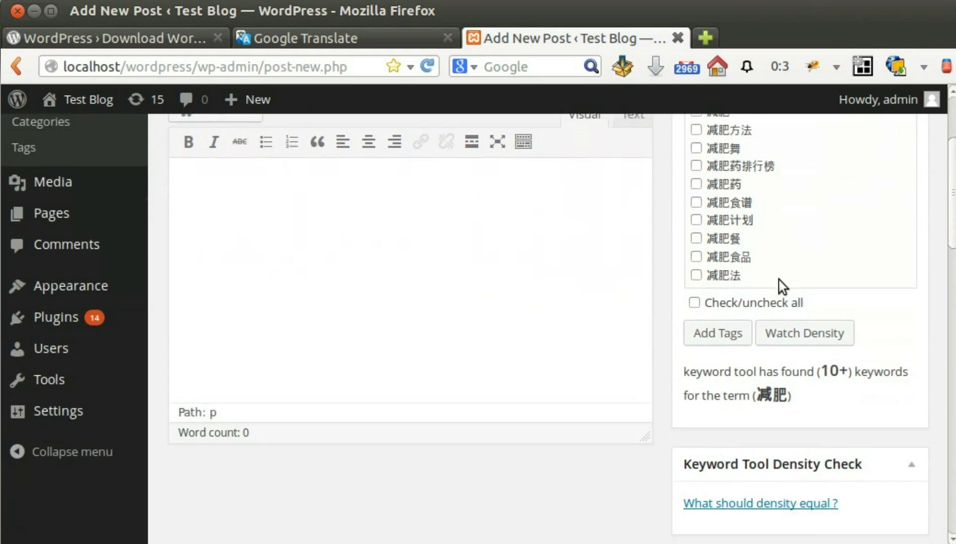
scroll(777, 280, "up", 2)
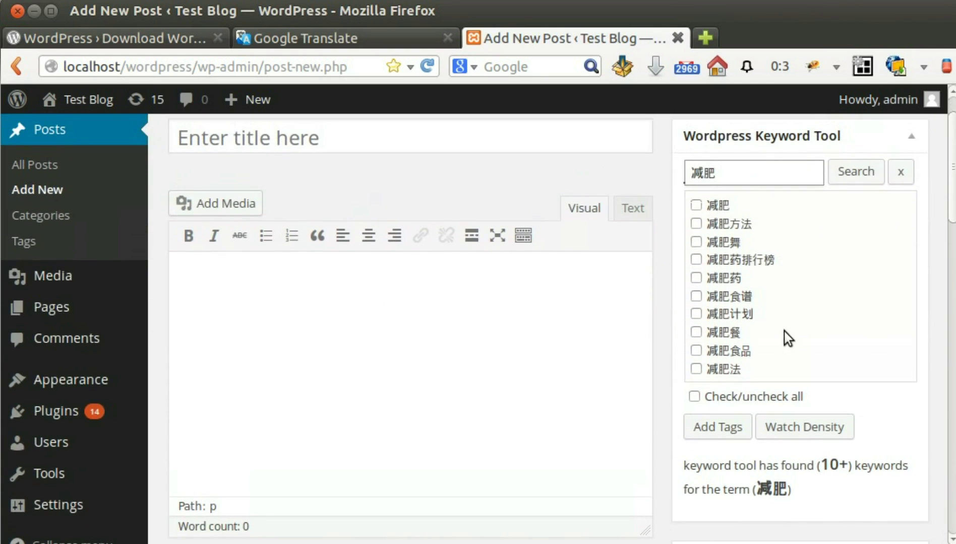
left_click(853, 171)
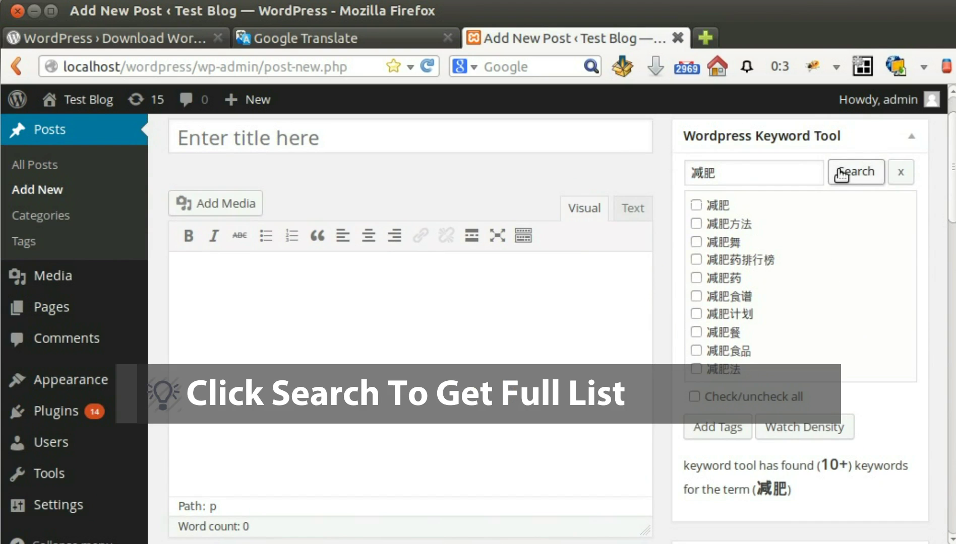
scroll(835, 211, "down", 5)
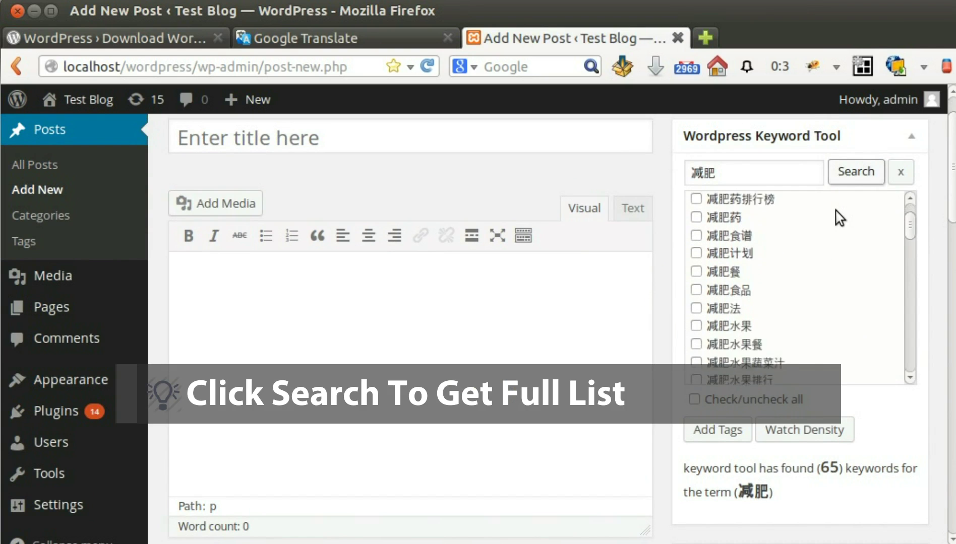
scroll(835, 211, "down", 5)
scroll(840, 301, "down", 4)
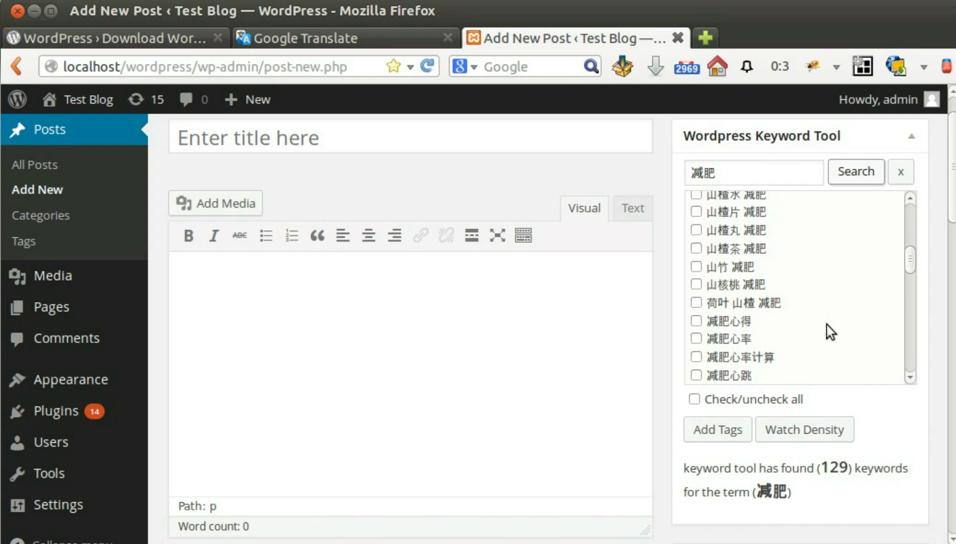
scroll(826, 325, "up", 10)
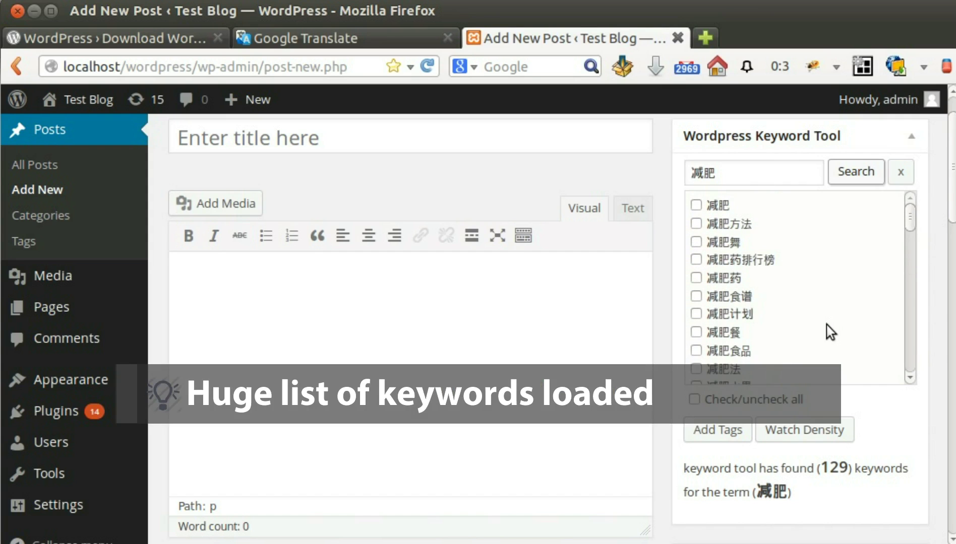